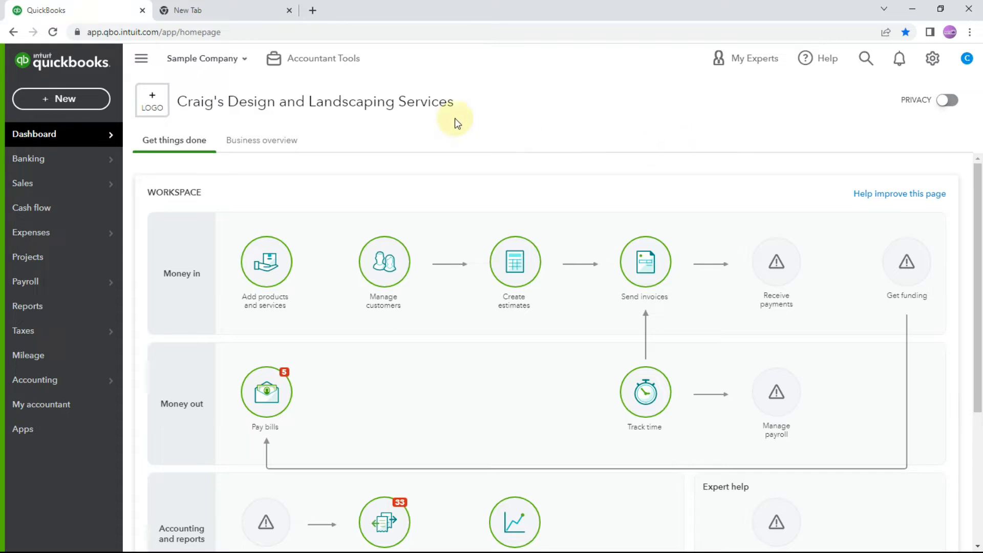
# Look over the options for creating new transactions and the company settings.
pyautogui.click(94, 100)
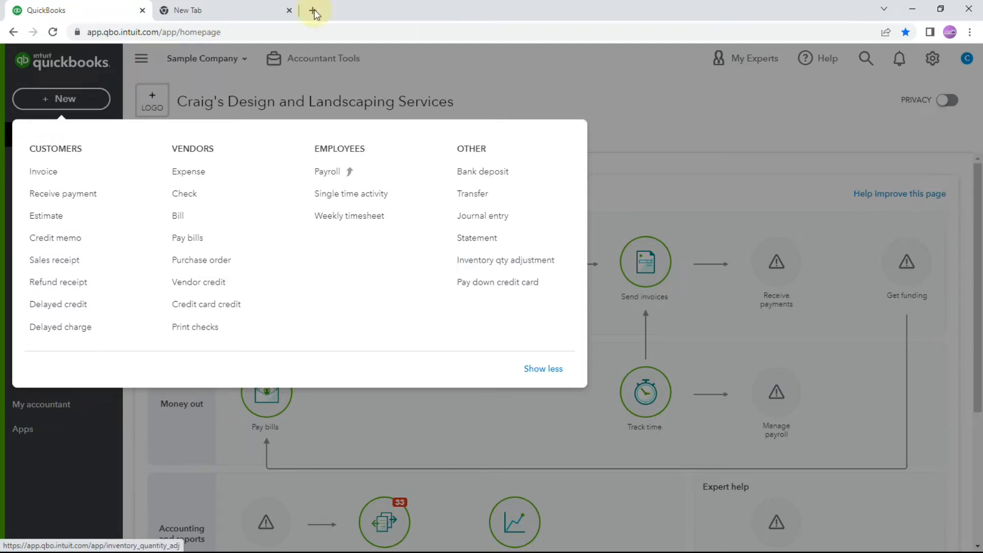
pyautogui.click(660, 126)
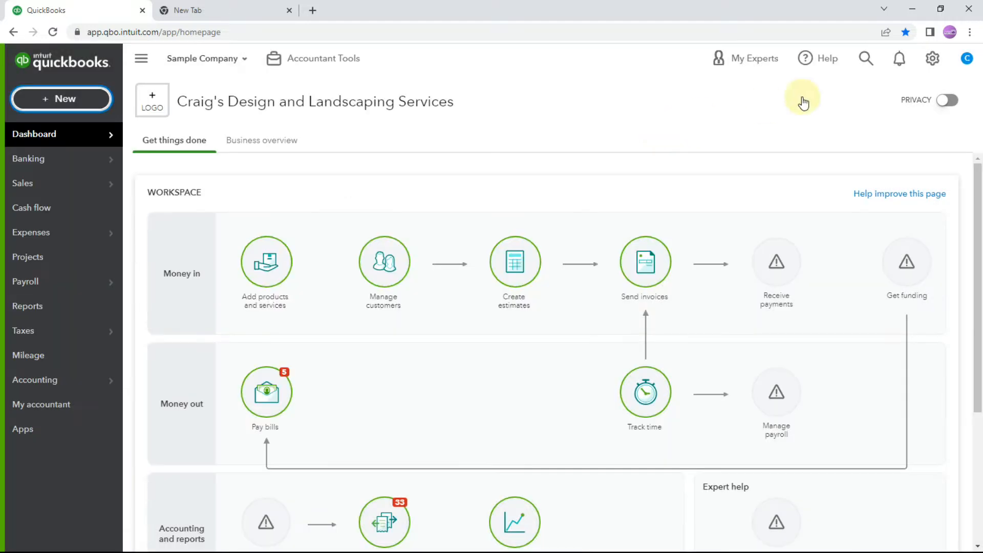
pyautogui.click(932, 61)
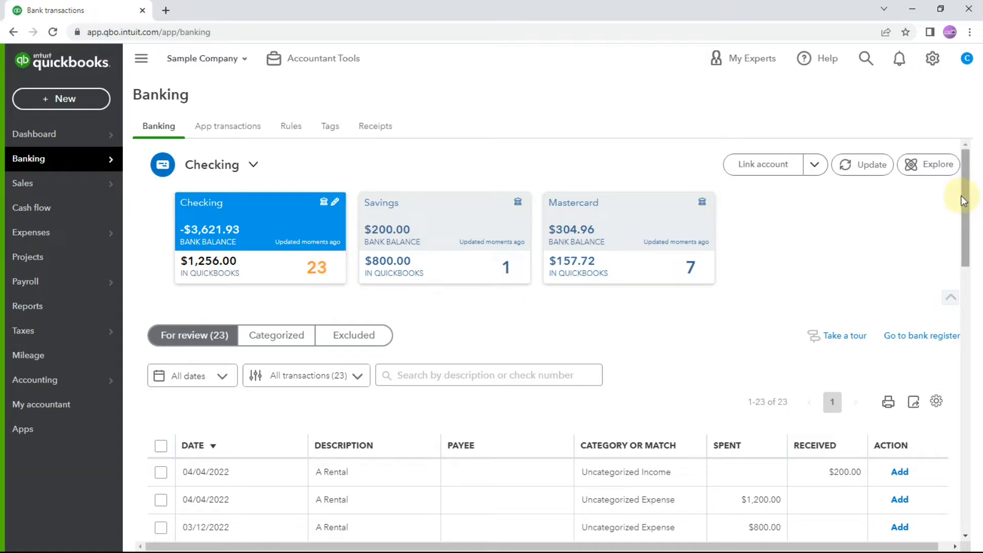
# Expand the 04/04/2022 A Rental deposit of $200.00 for review and save "A Rental" as a new customer for it.
pyautogui.moveTo(965, 189); pyautogui.dragTo(968, 261)
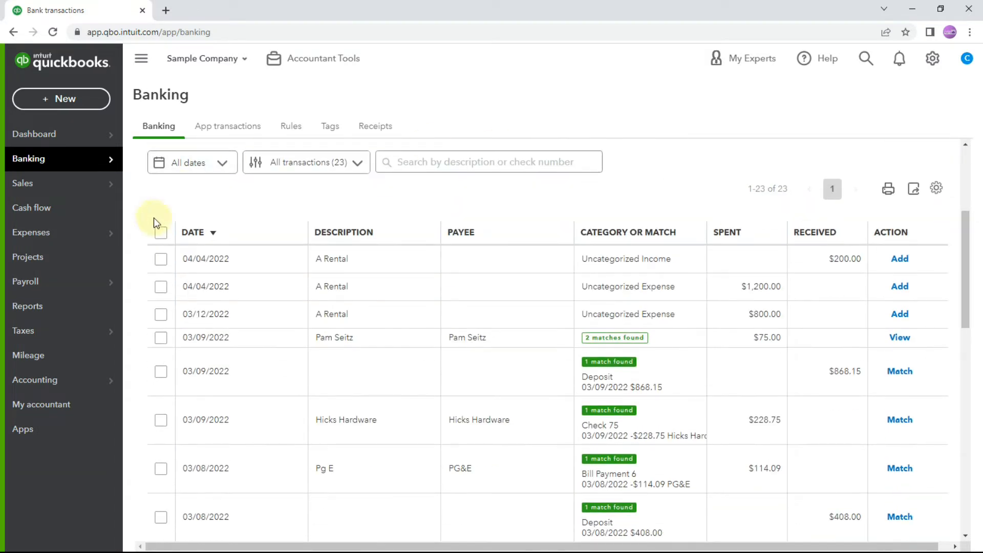
pyautogui.click(513, 266)
pyautogui.click(275, 352)
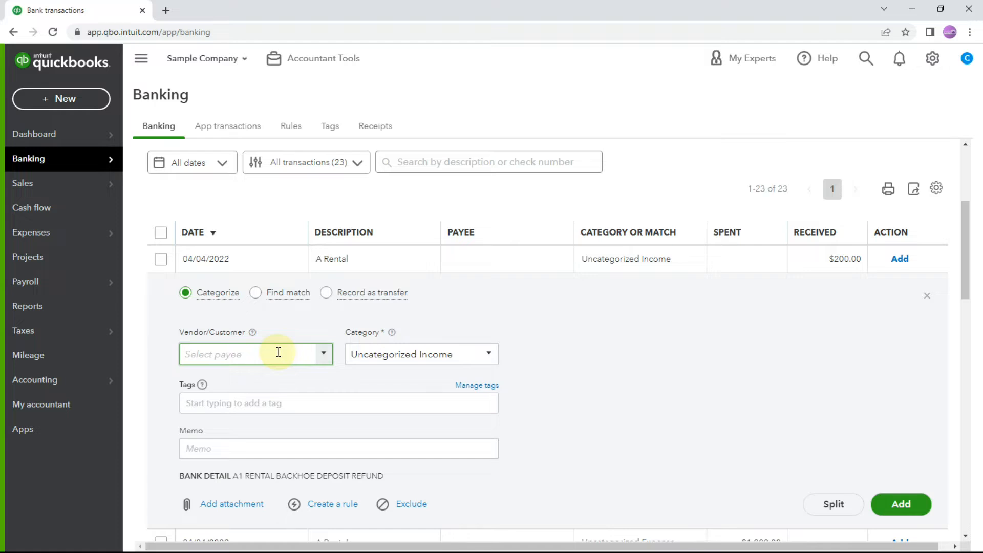
pyautogui.write('A Rental')
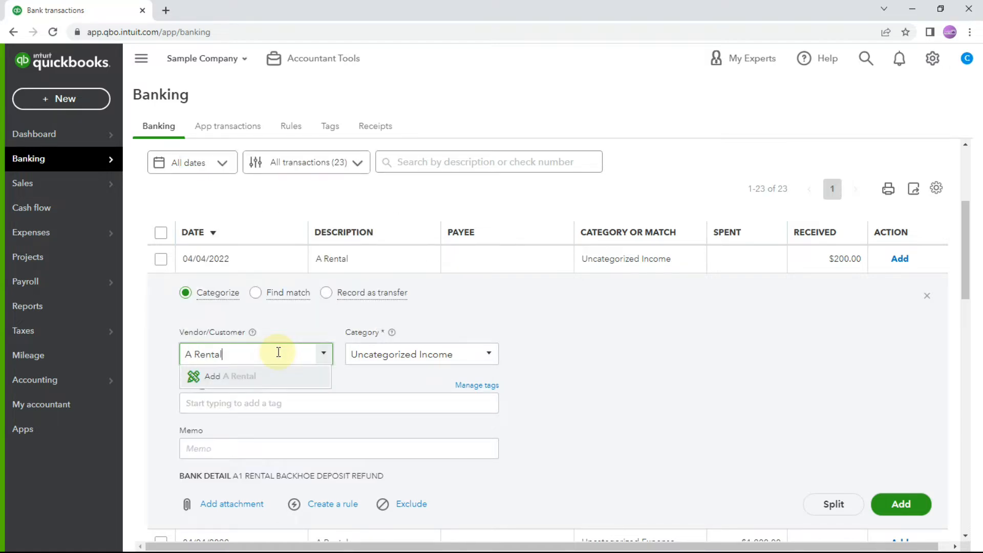
pyautogui.press('Escape')
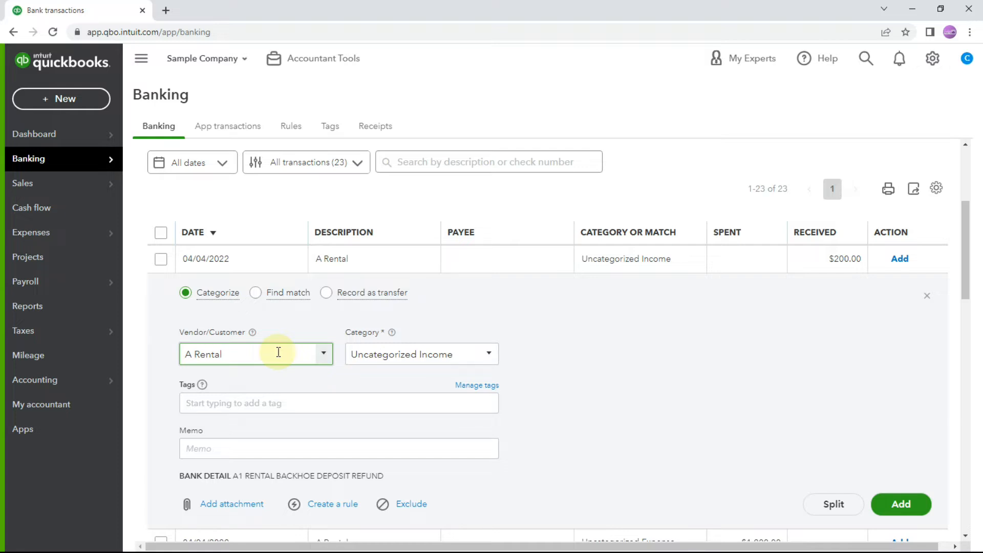
pyautogui.press('Tab')
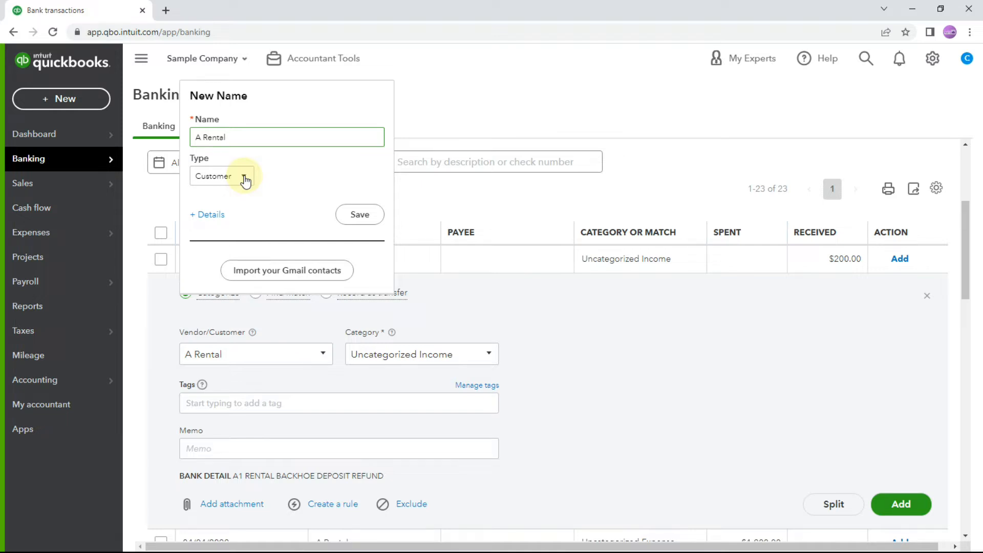
pyautogui.click(361, 215)
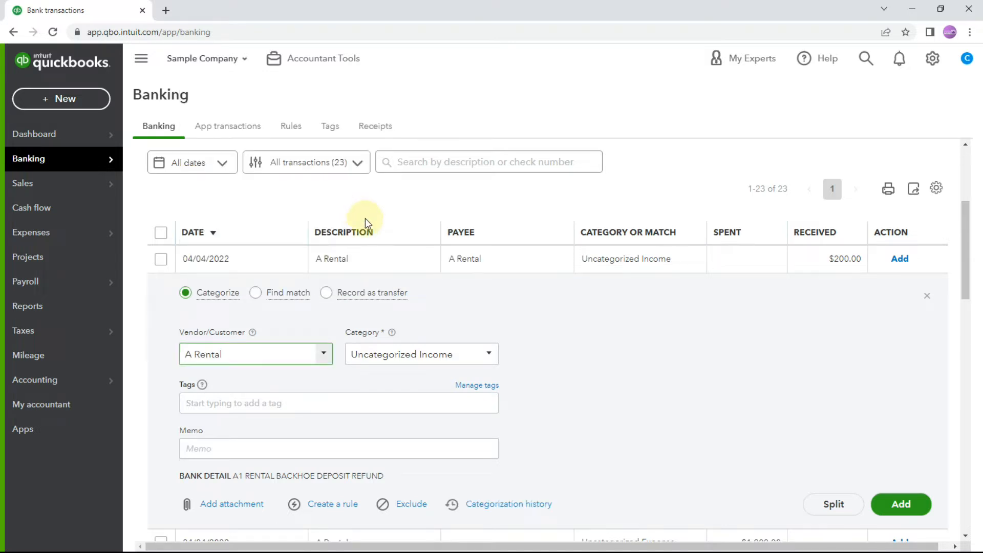
# Categorize the $200.00 A Rental deposit as Sales of Product Income and add it to the books.
pyautogui.click(486, 360)
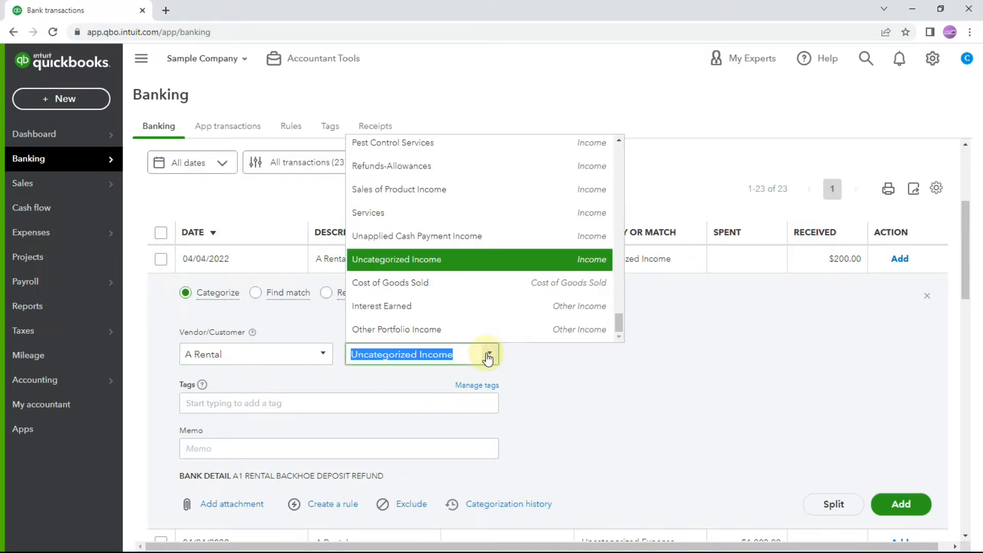
pyautogui.click(412, 190)
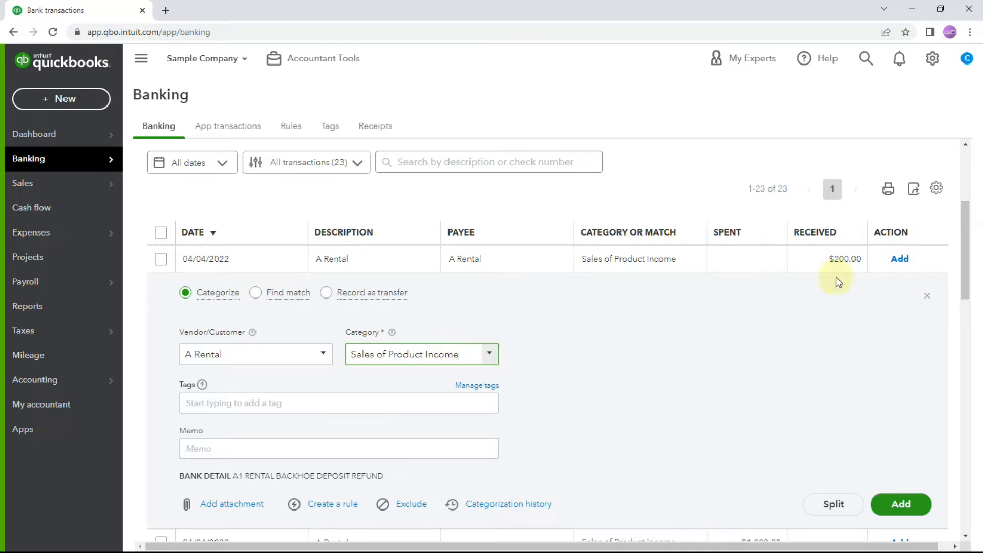
pyautogui.click(900, 259)
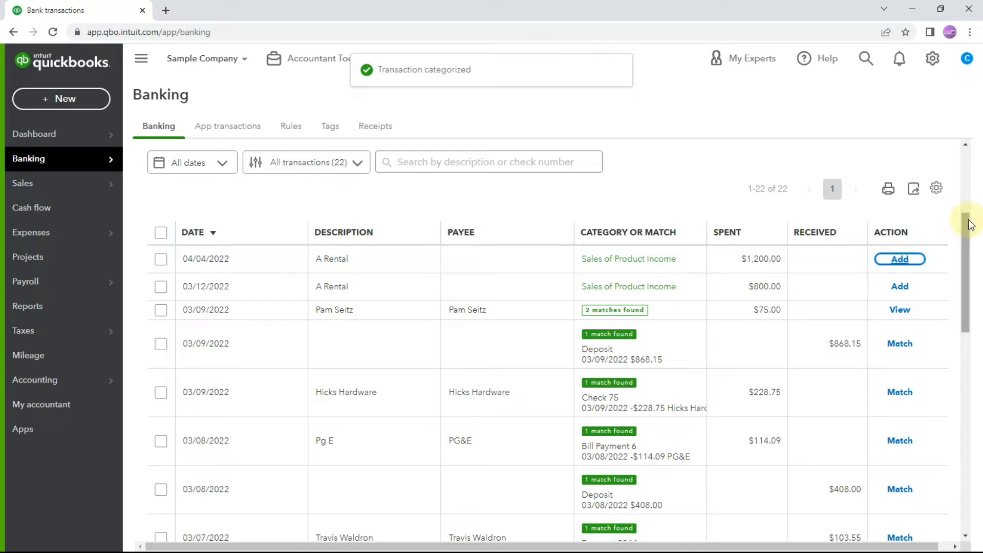
# Match the 03/09/2022 deposit of $868.15 and the 03/09/2022 Hicks Hardware payment of $228.75 with their suggested records.
pyautogui.moveTo(967, 219)
pyautogui.mouseDown()
pyautogui.moveTo(969, 318)
pyautogui.moveTo(979, 343)
pyautogui.moveTo(979, 204)
pyautogui.moveTo(981, 215)
pyautogui.mouseUp()
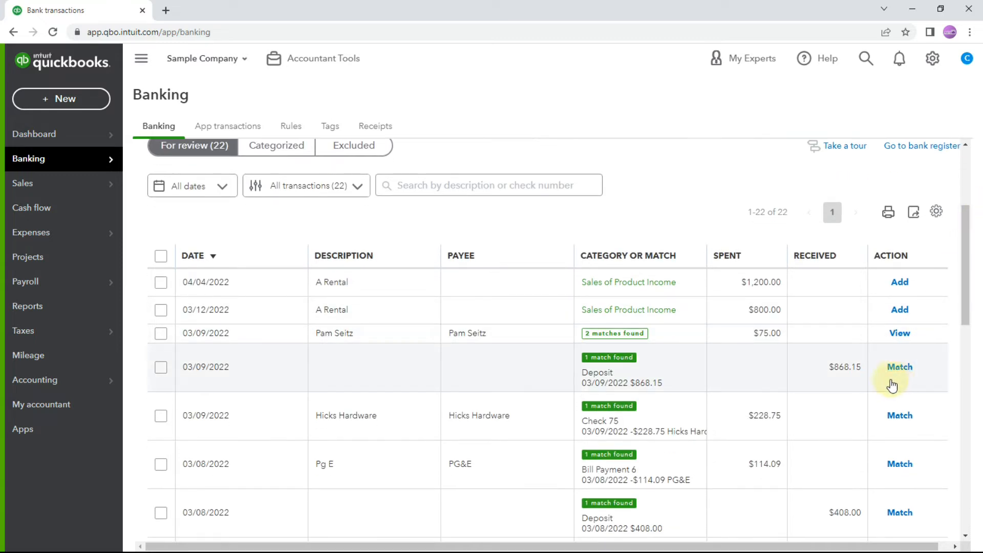
pyautogui.click(731, 375)
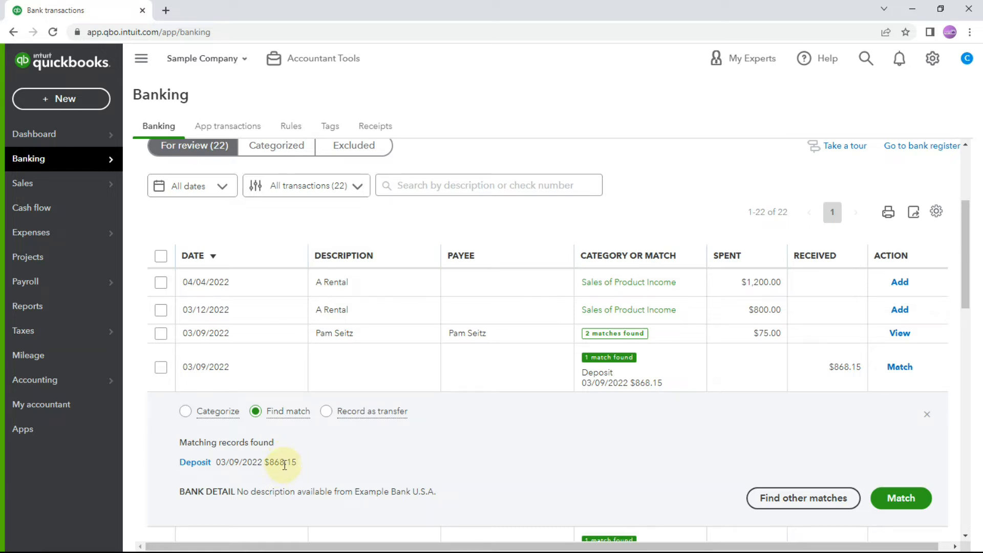
pyautogui.click(899, 367)
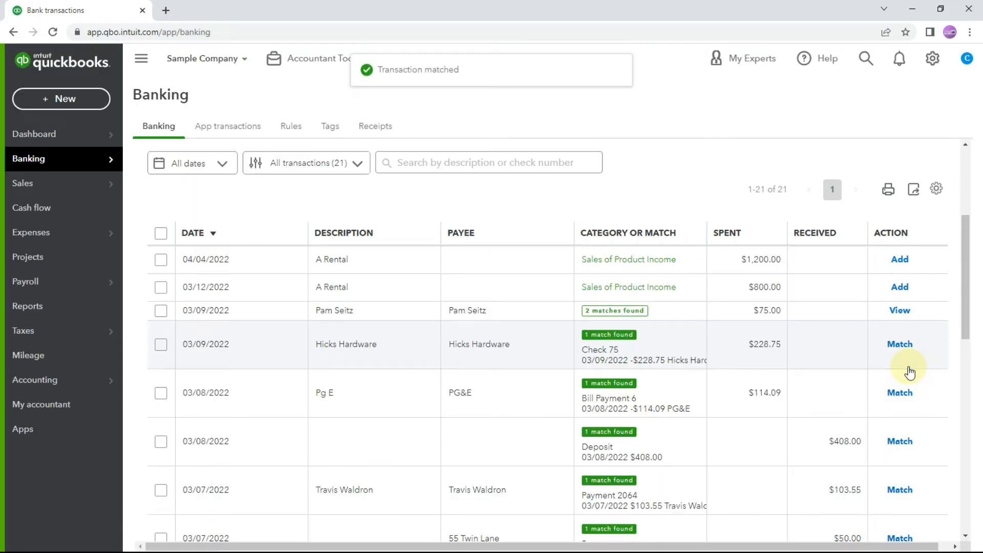
pyautogui.moveTo(963, 285); pyautogui.dragTo(952, 309)
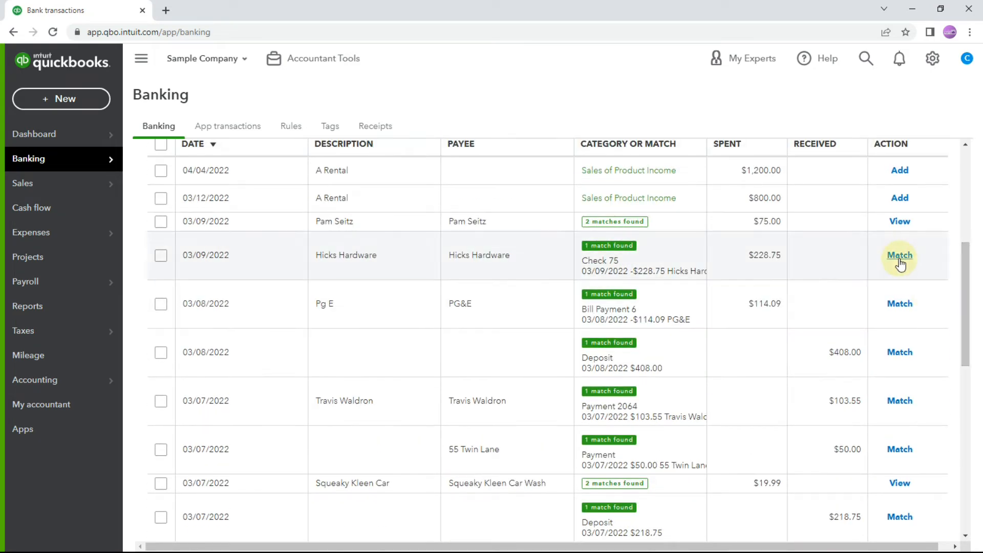
pyautogui.click(899, 255)
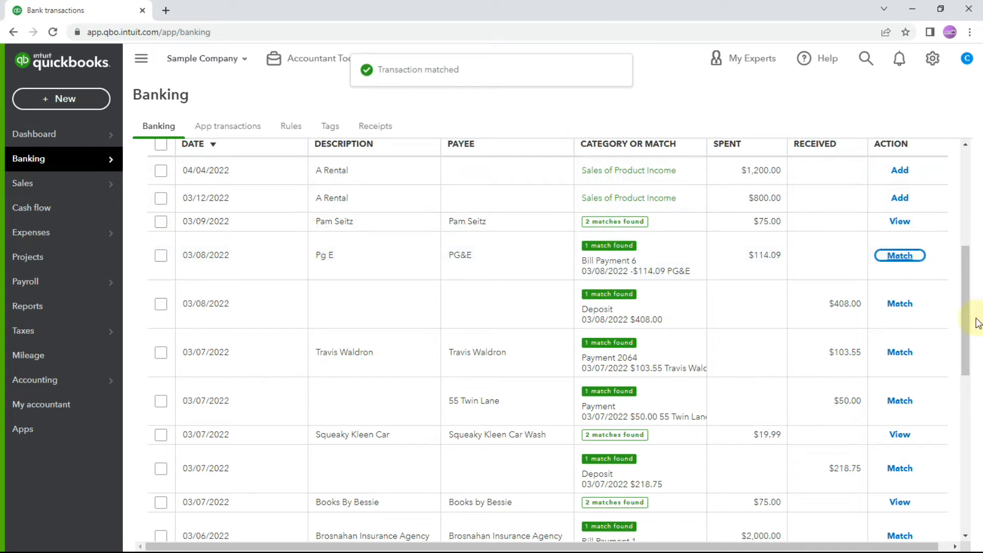
# Open the bank register of the Checking account, dismiss its introduction, and examine the newly added A Rental deposit.
pyautogui.moveTo(966, 322); pyautogui.dragTo(931, 241)
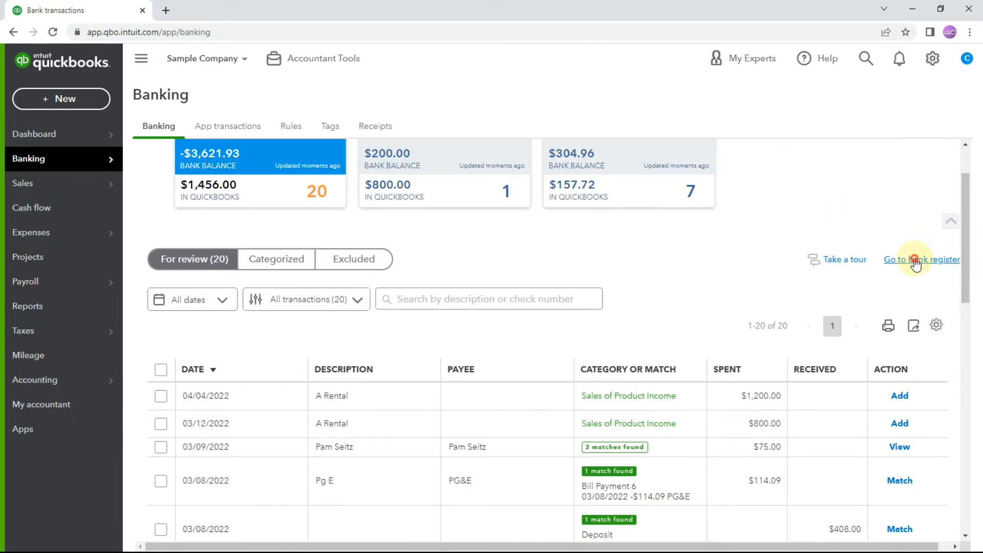
pyautogui.click(915, 260)
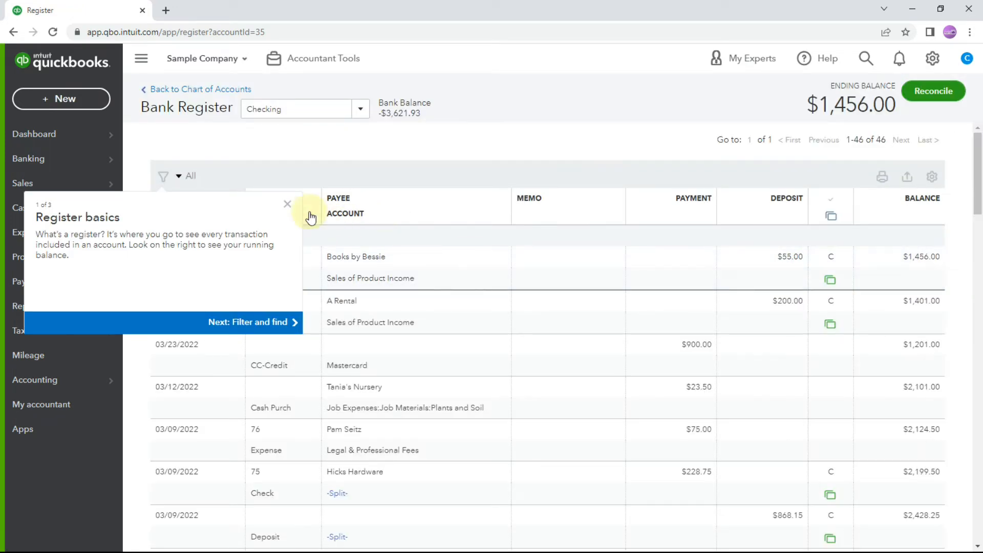
pyautogui.click(287, 204)
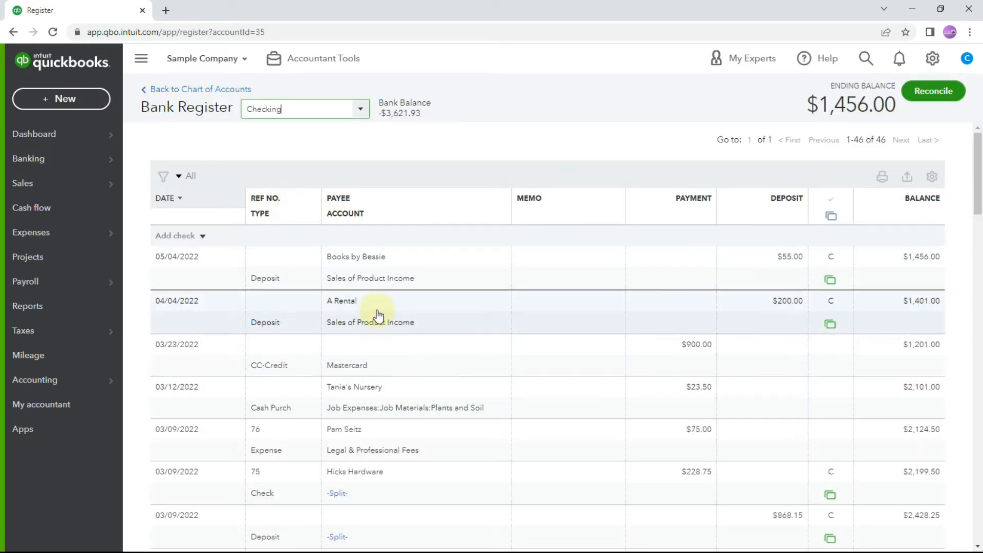
pyautogui.moveTo(819, 316)
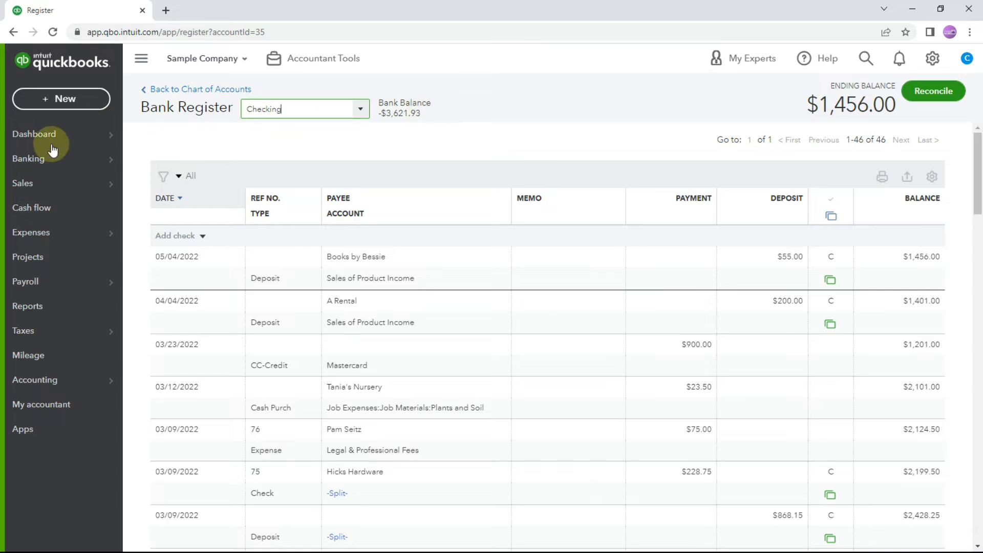
# View the banking rules page and the blank rule form, closing the form and returning to the bank transactions for review.
pyautogui.click(21, 160)
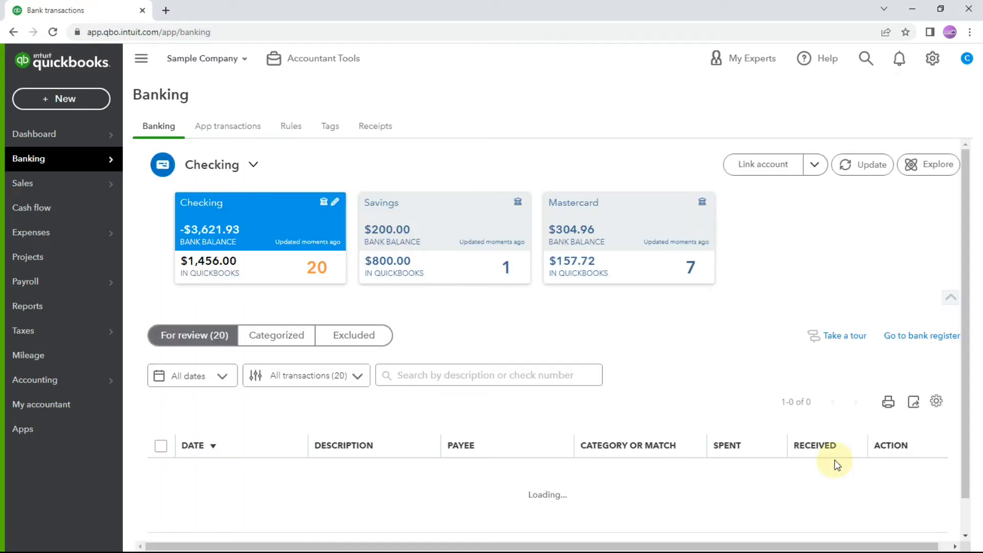
pyautogui.click(290, 127)
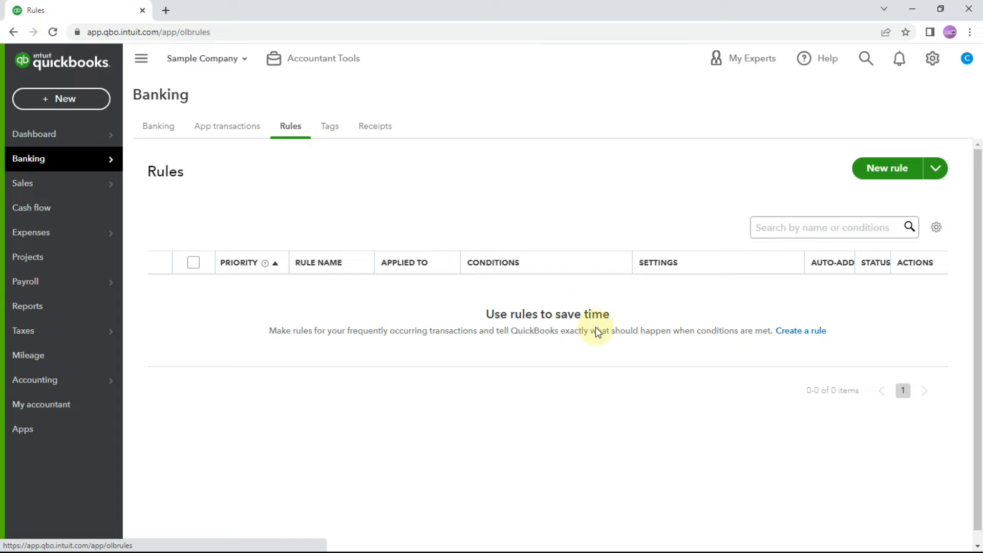
pyautogui.click(888, 174)
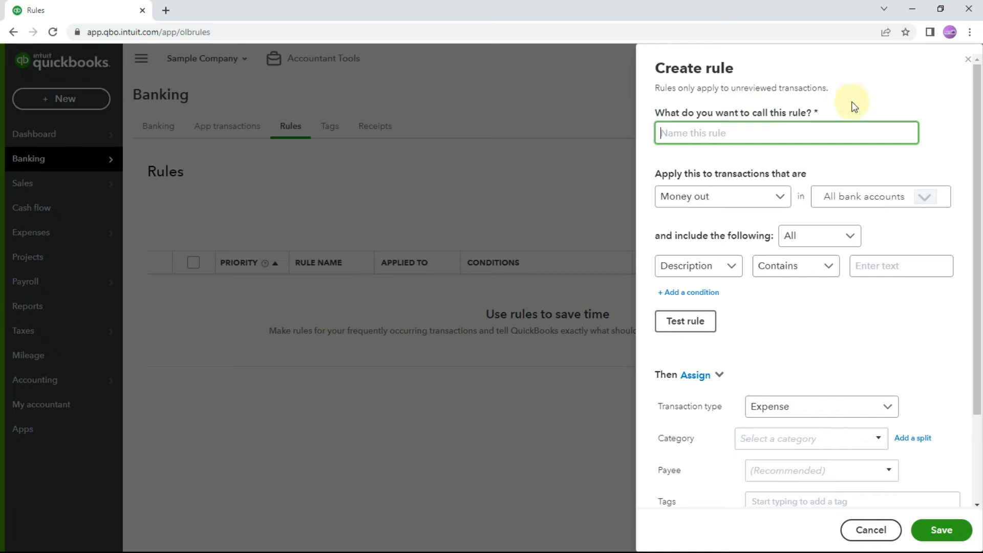
pyautogui.click(968, 60)
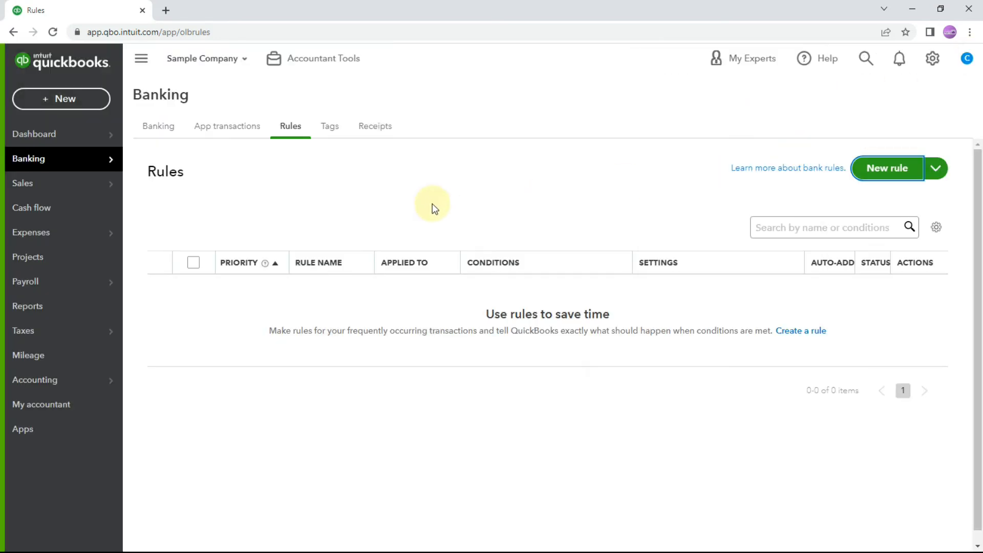
pyautogui.click(150, 128)
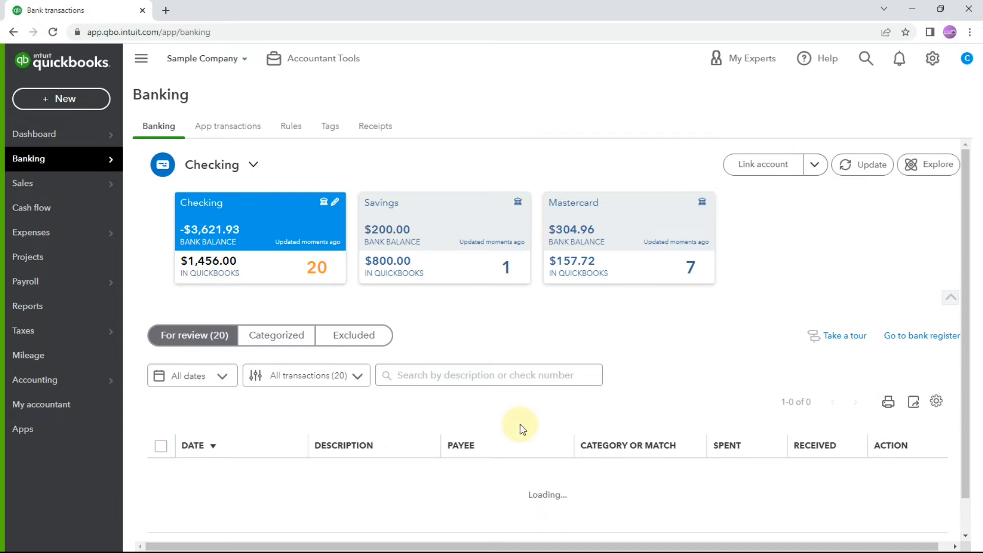
pyautogui.scroll(-1, 520, 428)
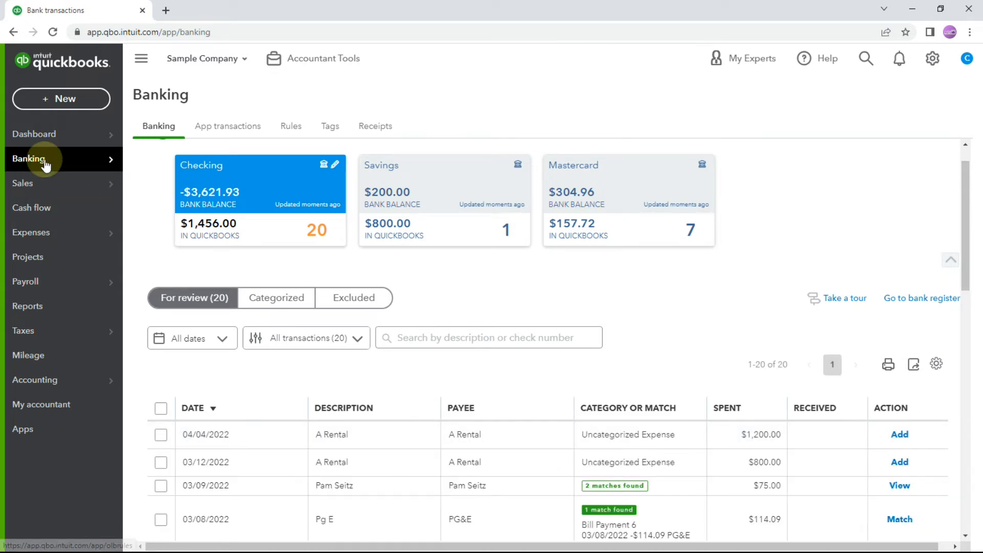
# View the sales overview and the customer record of Amy's Bird Sanctuary with its transaction list.
pyautogui.moveTo(45, 165)
pyautogui.moveTo(49, 188)
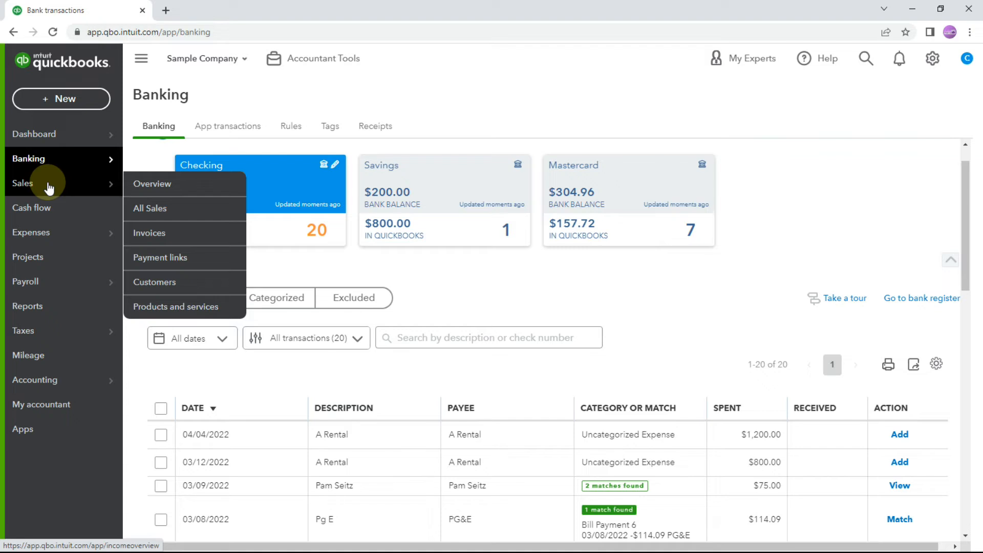
pyautogui.click(210, 192)
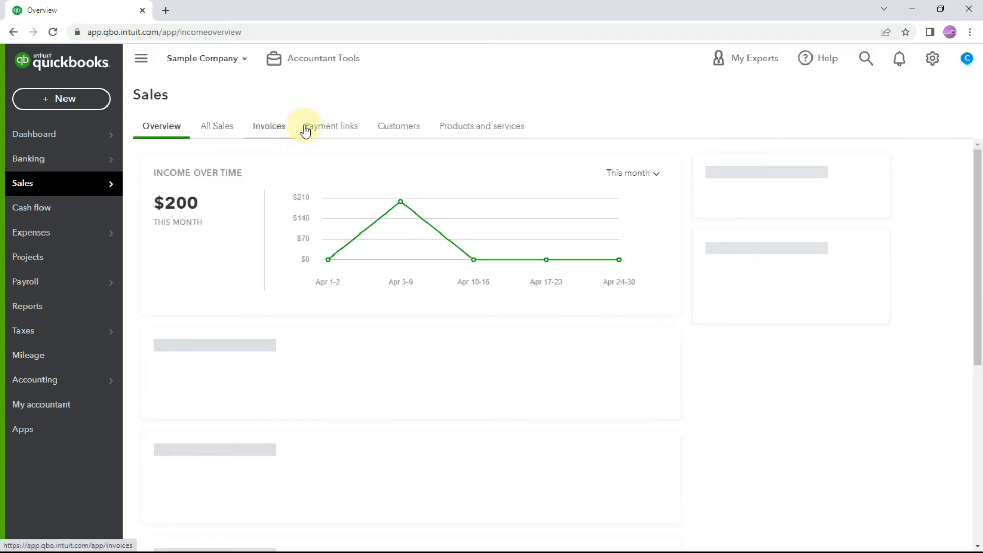
pyautogui.click(398, 130)
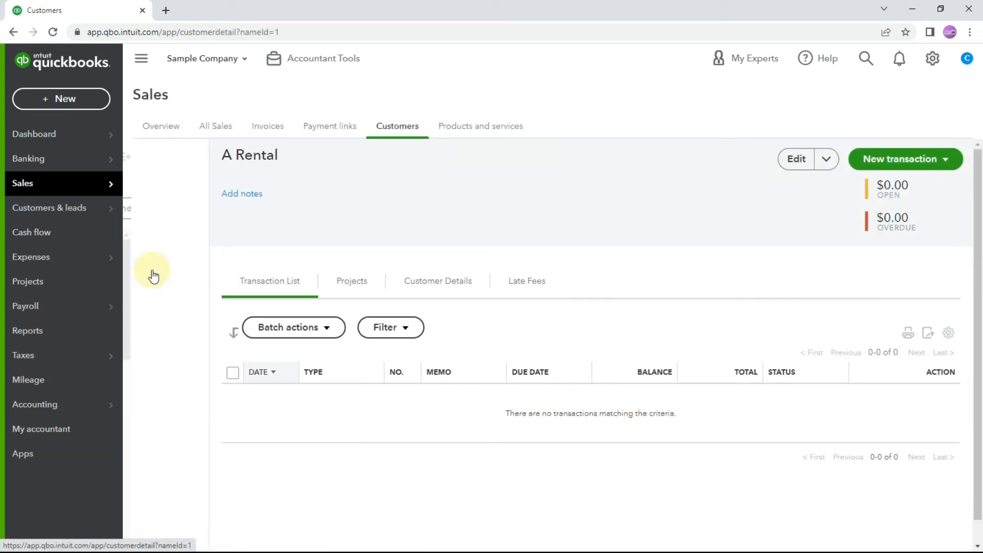
pyautogui.click(152, 274)
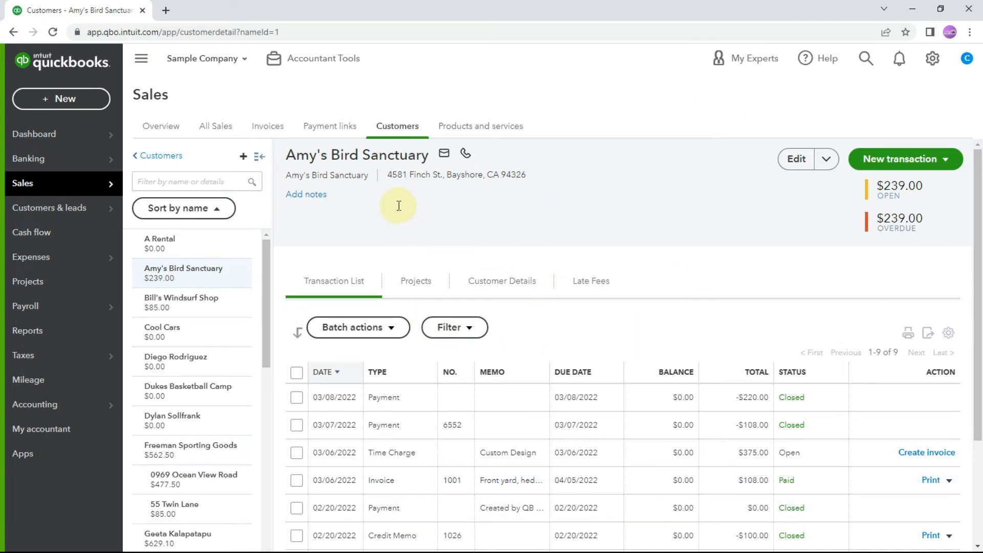
# Open the vendor list and examine the transactions of Bob's Burger Joint.
pyautogui.moveTo(103, 256)
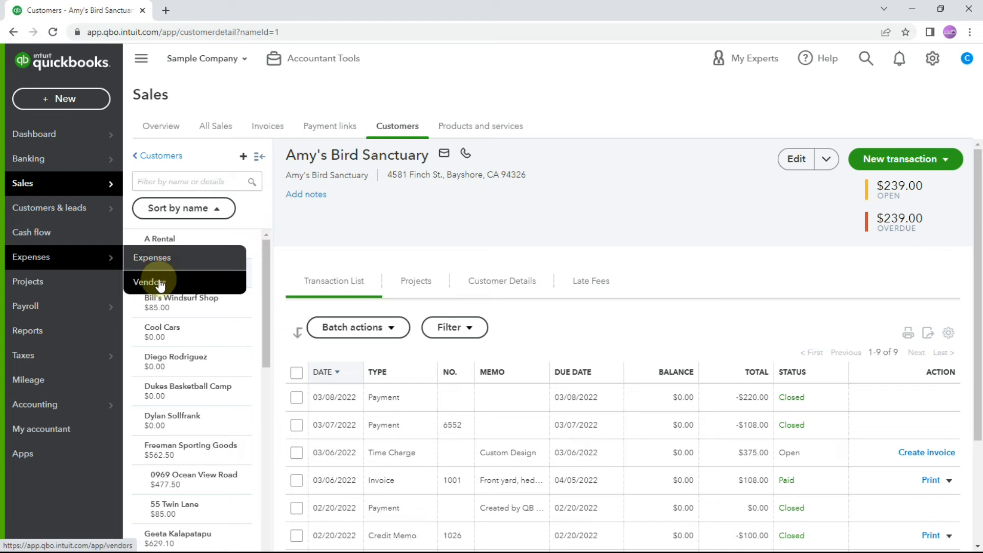
pyautogui.click(159, 281)
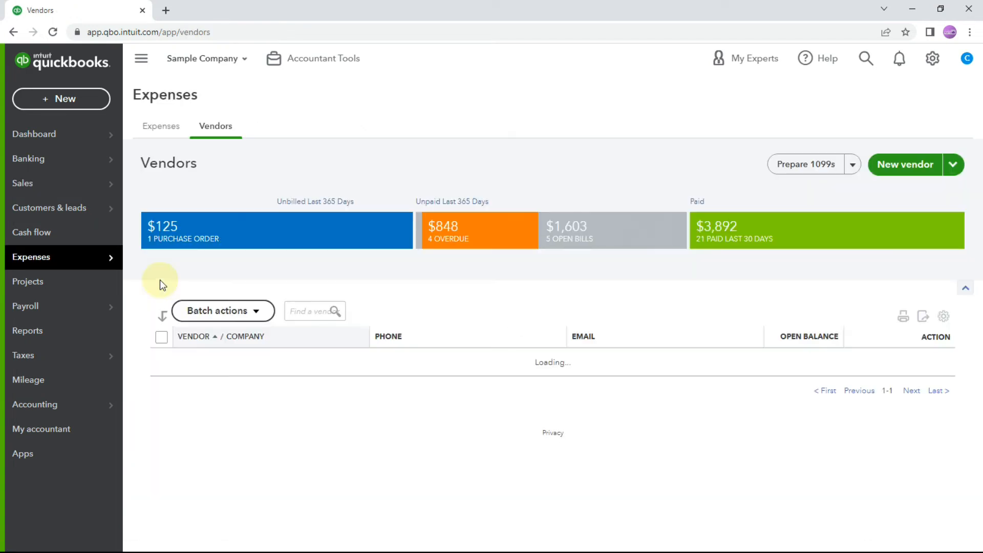
pyautogui.click(216, 366)
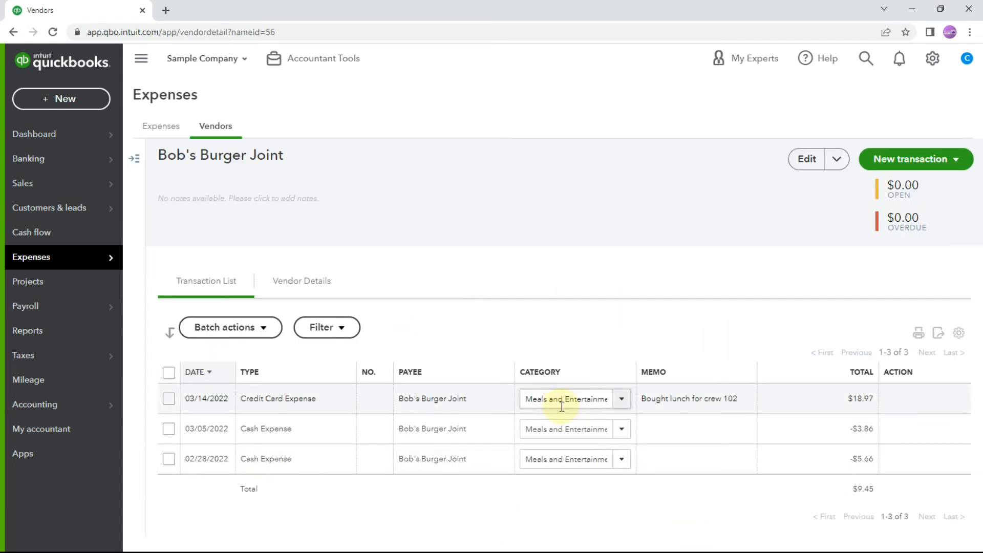
# View the payroll employee list and the management reports, and examine the print preview of the Company Overview report.
pyautogui.click(82, 313)
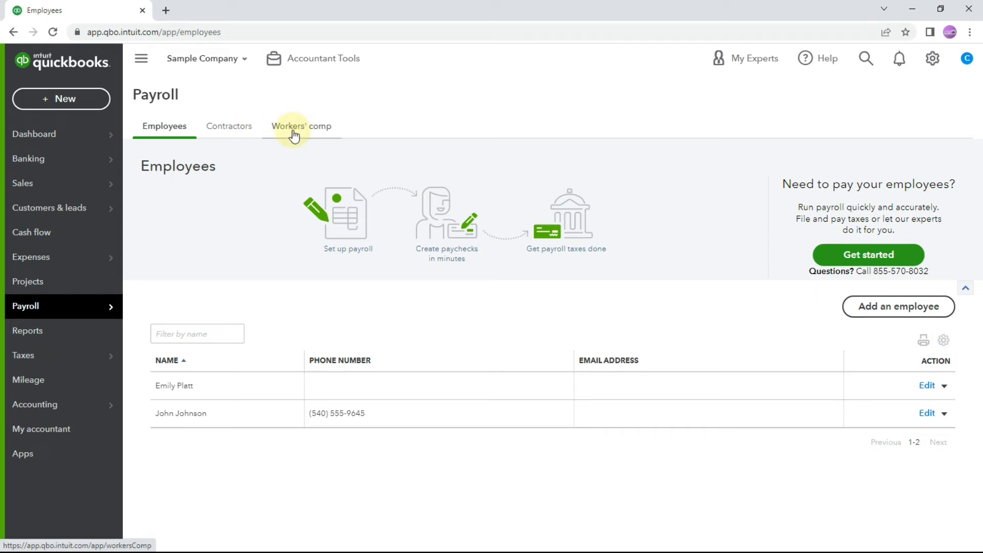
pyautogui.click(40, 334)
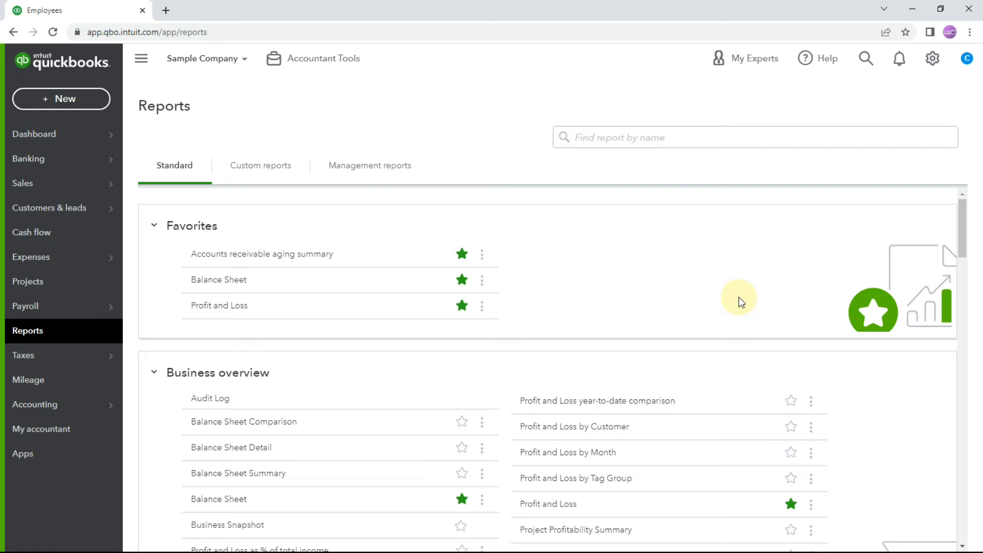
pyautogui.click(385, 170)
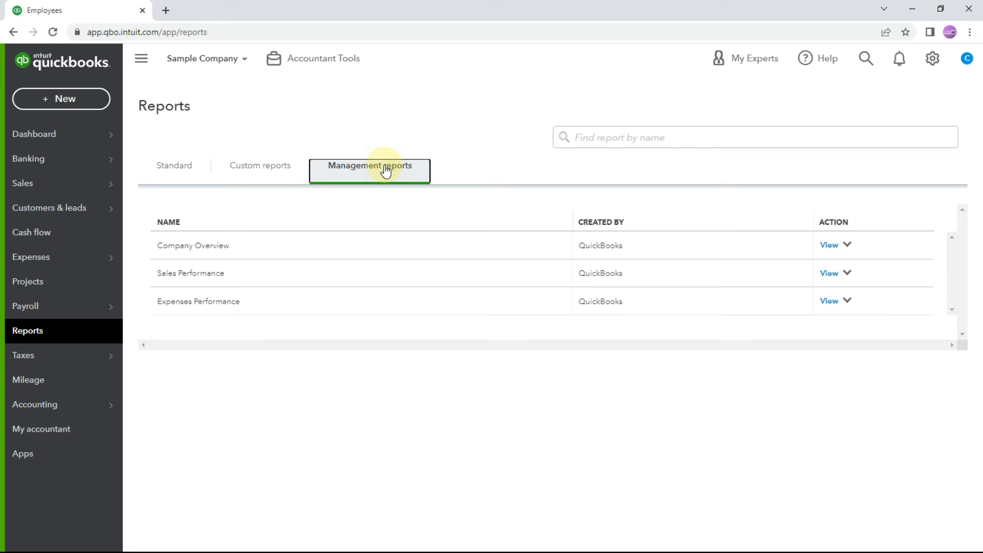
pyautogui.click(829, 248)
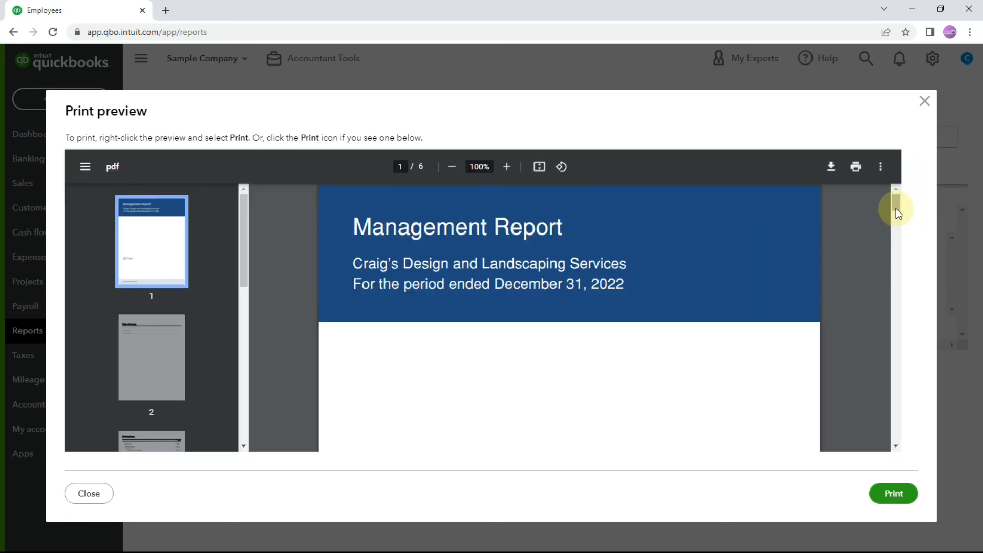
pyautogui.moveTo(895, 208); pyautogui.dragTo(910, 310)
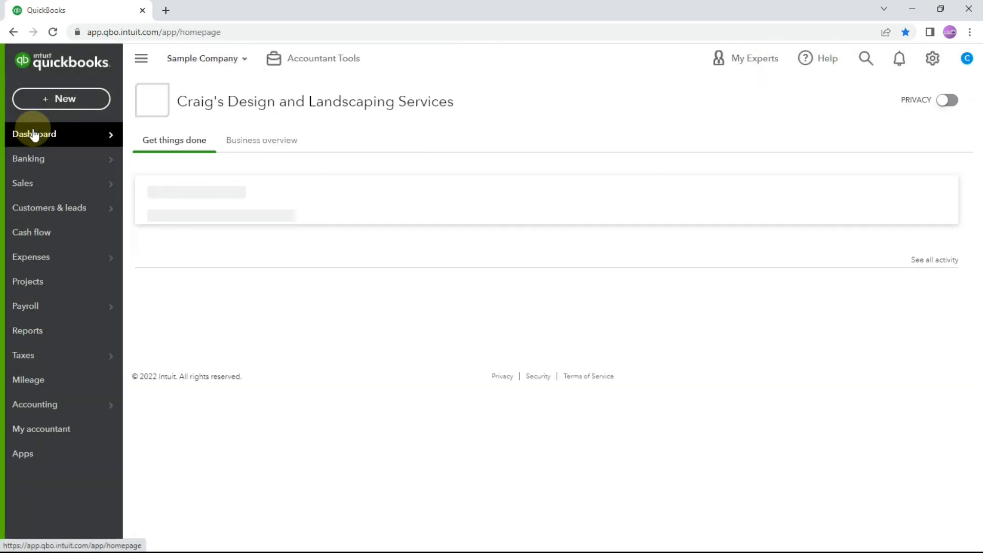
# View the business overview on the dashboard and open the Checking account's bank transactions from it.
pyautogui.click(285, 143)
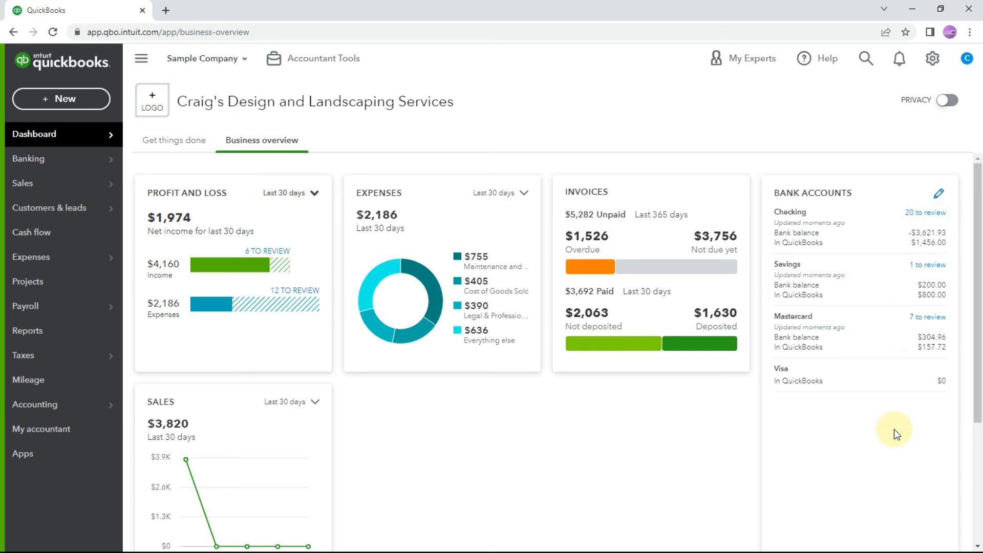
pyautogui.click(878, 247)
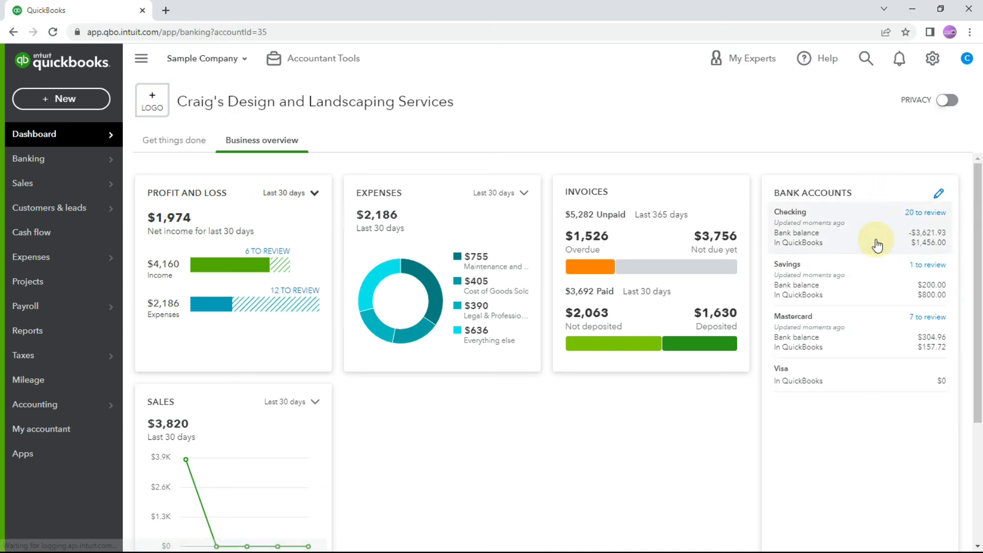